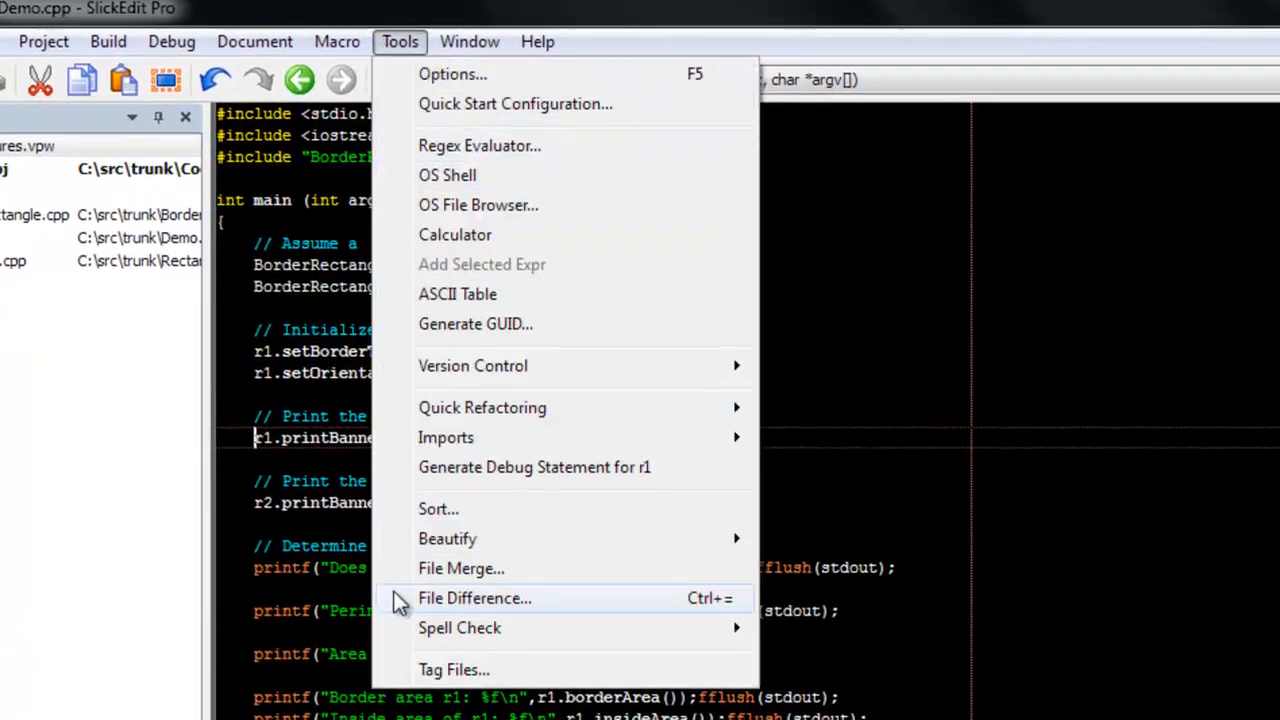
# Start a folder comparison in DIFFzilla with Path 1 set to c:\src\trunk\ and Path 2 to trunk2
pyautogui.click(400, 600)
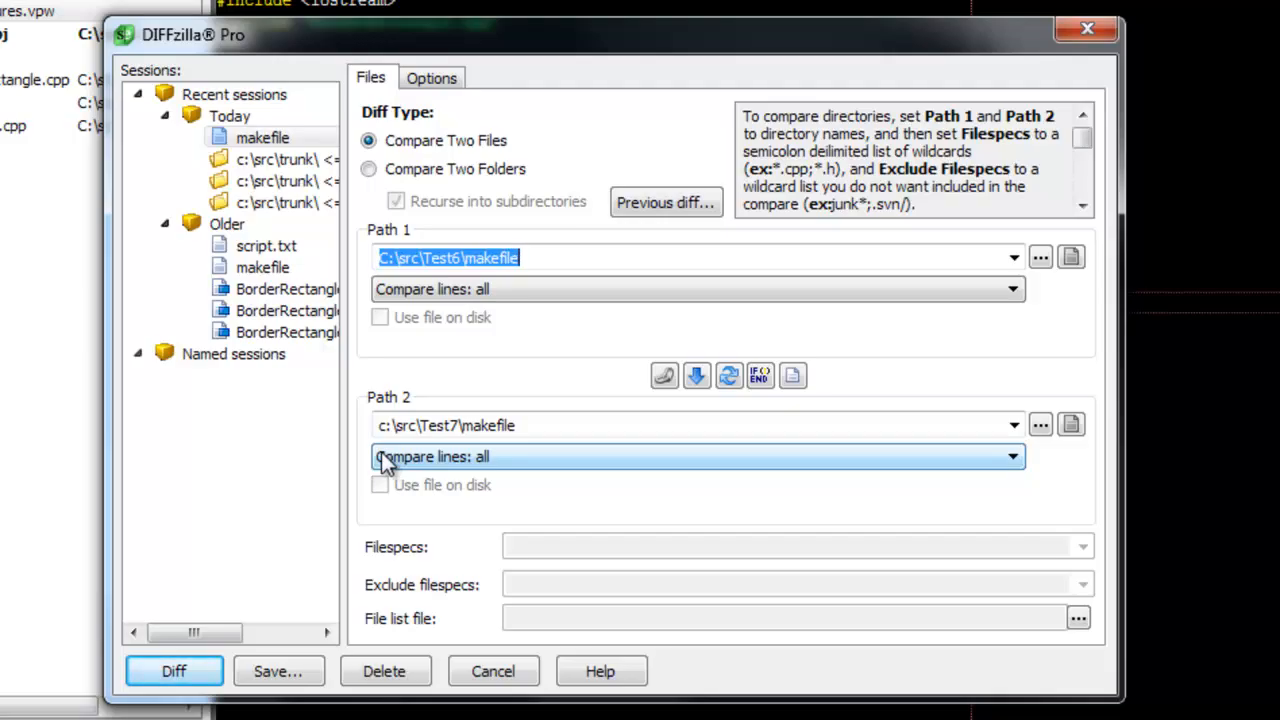
pyautogui.click(370, 169)
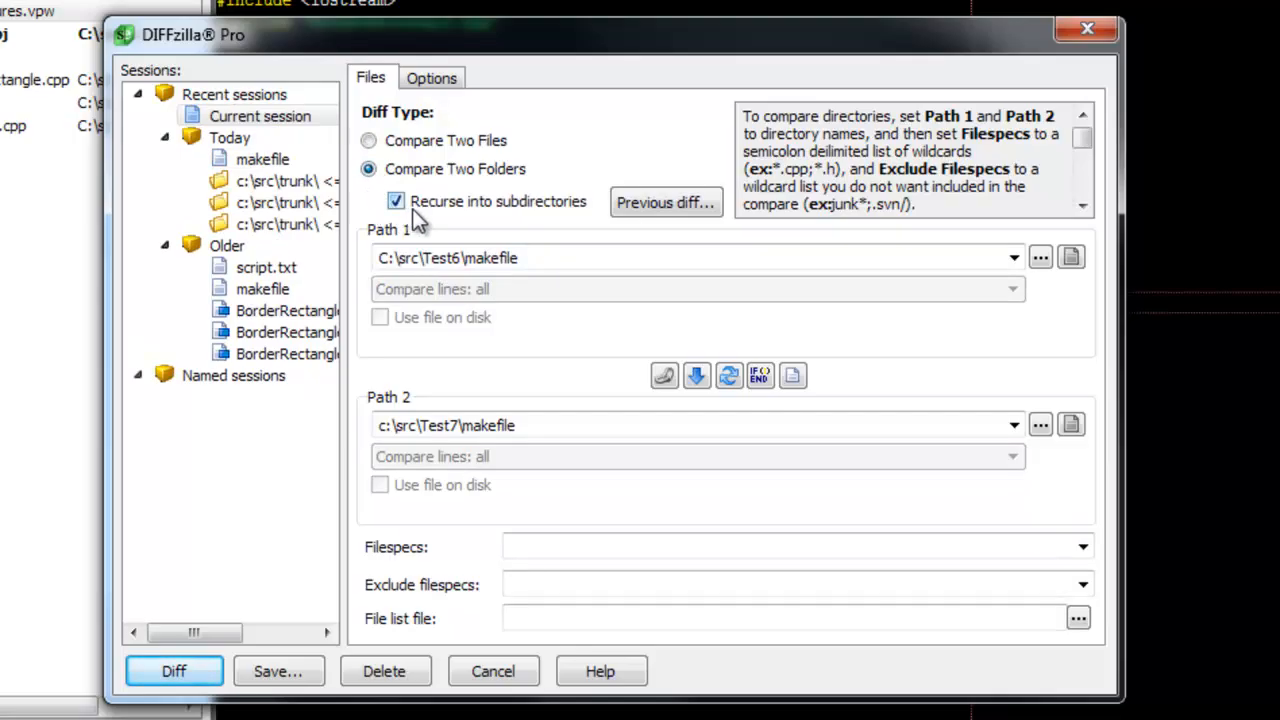
pyautogui.moveTo(534, 255); pyautogui.dragTo(468, 268)
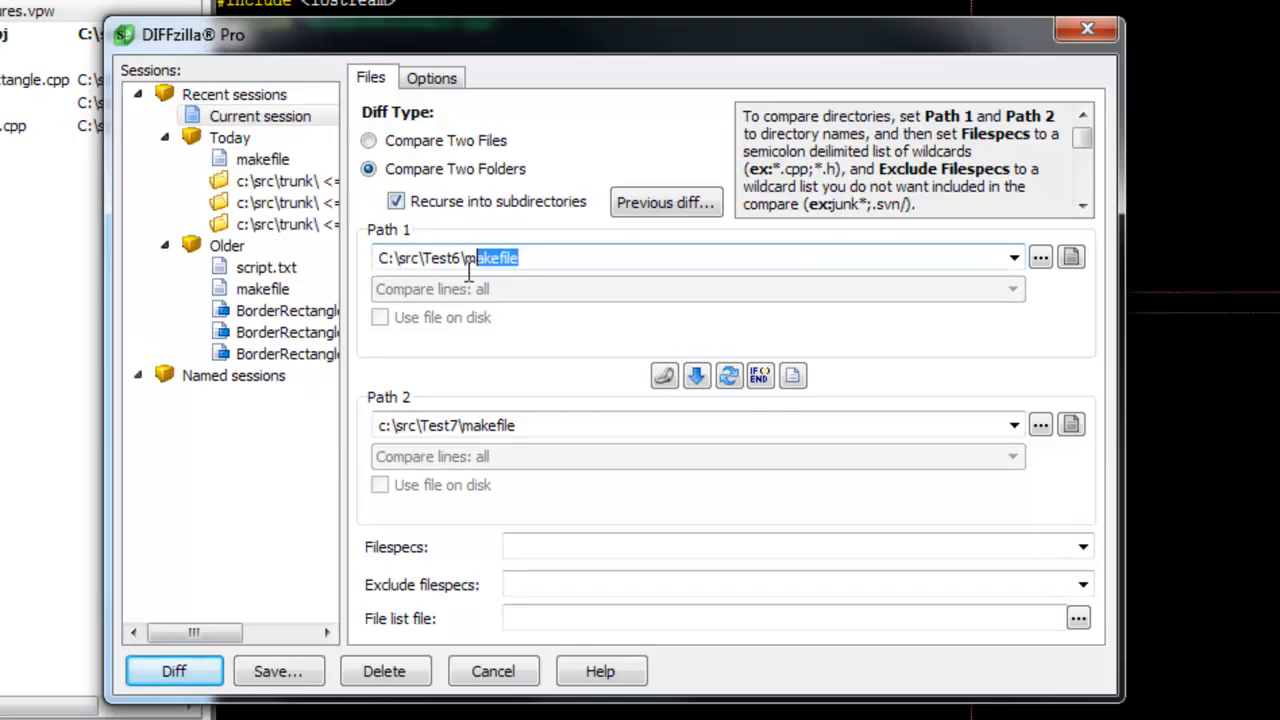
pyautogui.hotkey('ctrl', 'a')
pyautogui.write('c:\\src\\trunk\\')
pyautogui.click(356, 272)
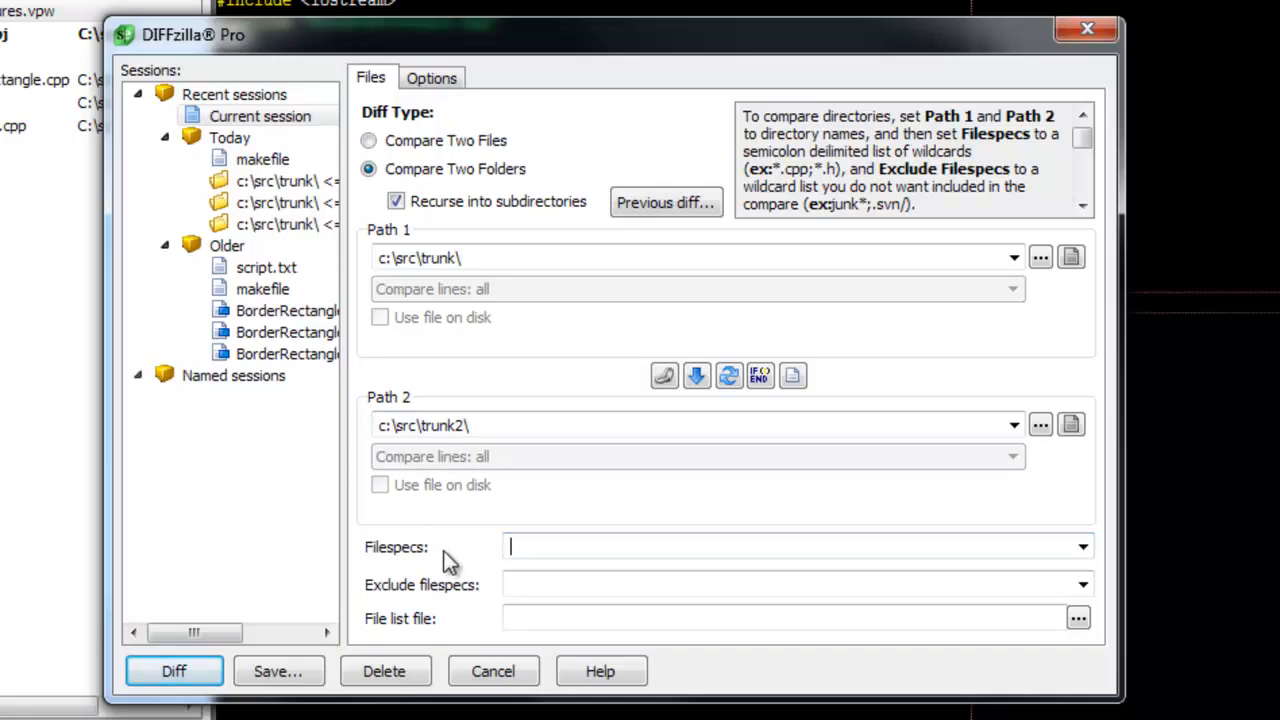
pyautogui.write('*.')
pyautogui.write('*')
# Run the trunk versus trunk2 folder diff to list the mismatched files
pyautogui.click(183, 680)
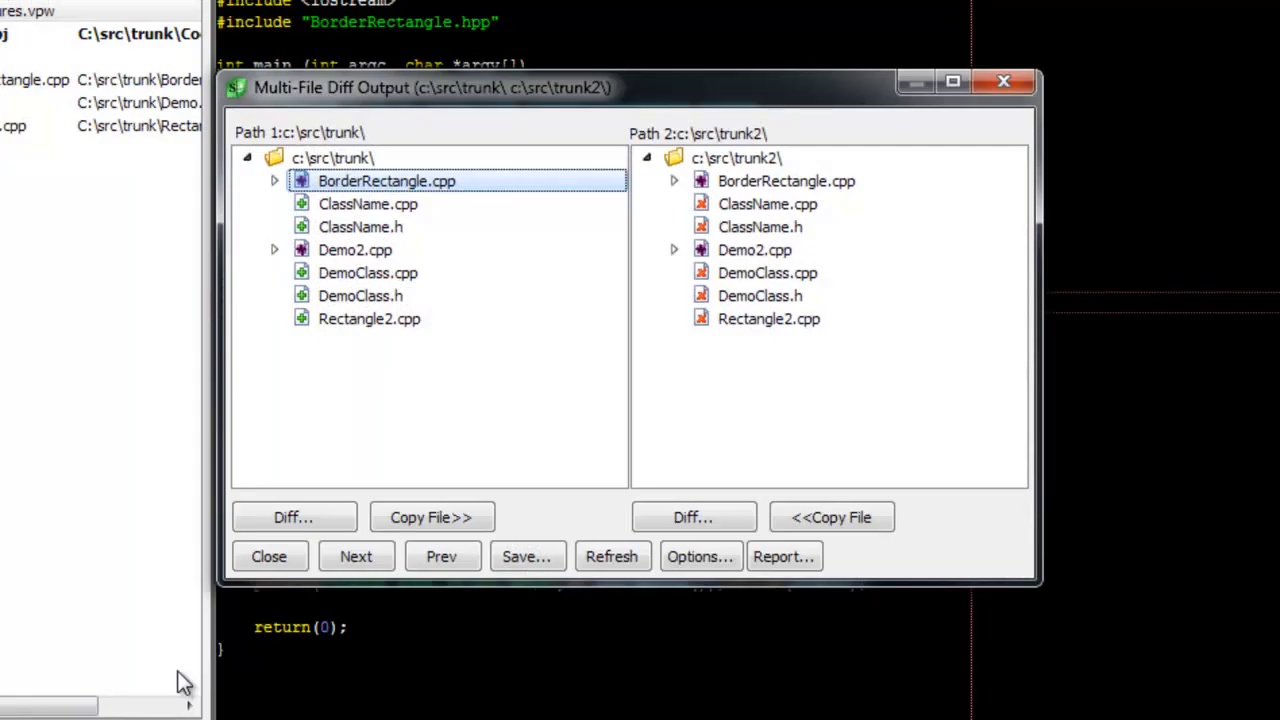
pyautogui.doubleClick(330, 181)
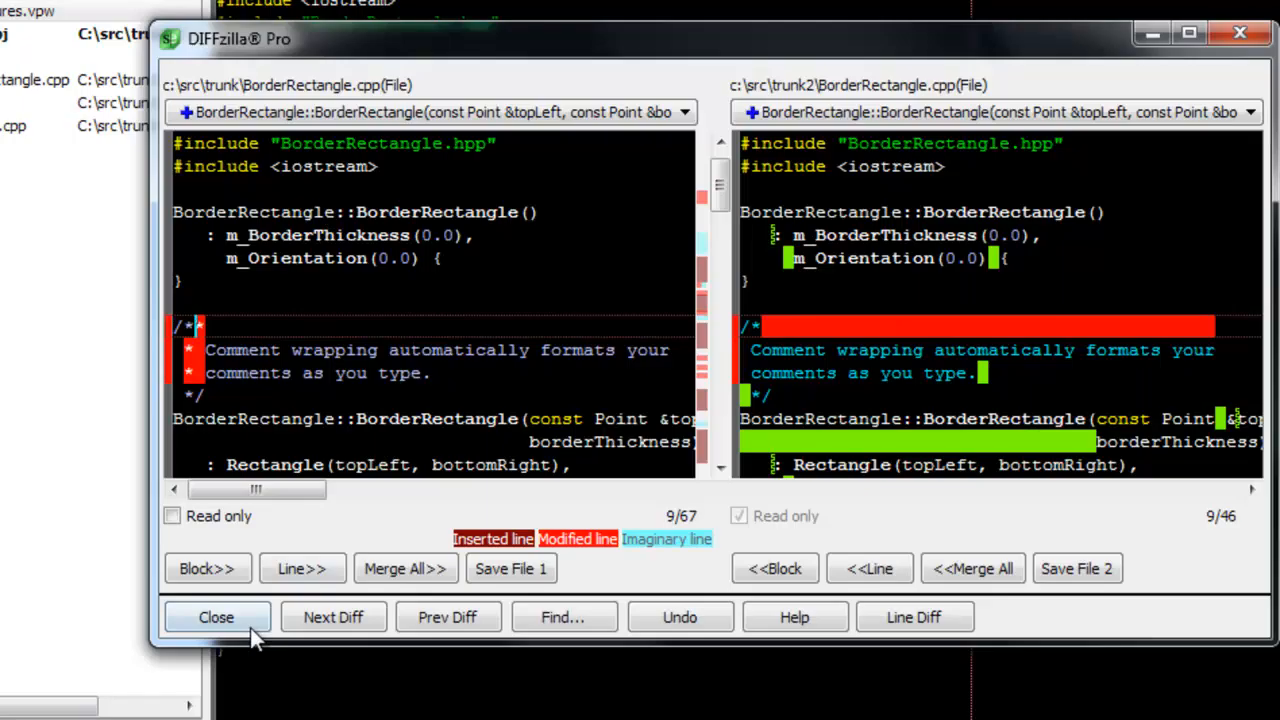
pyautogui.click(250, 622)
pyautogui.press('Down')
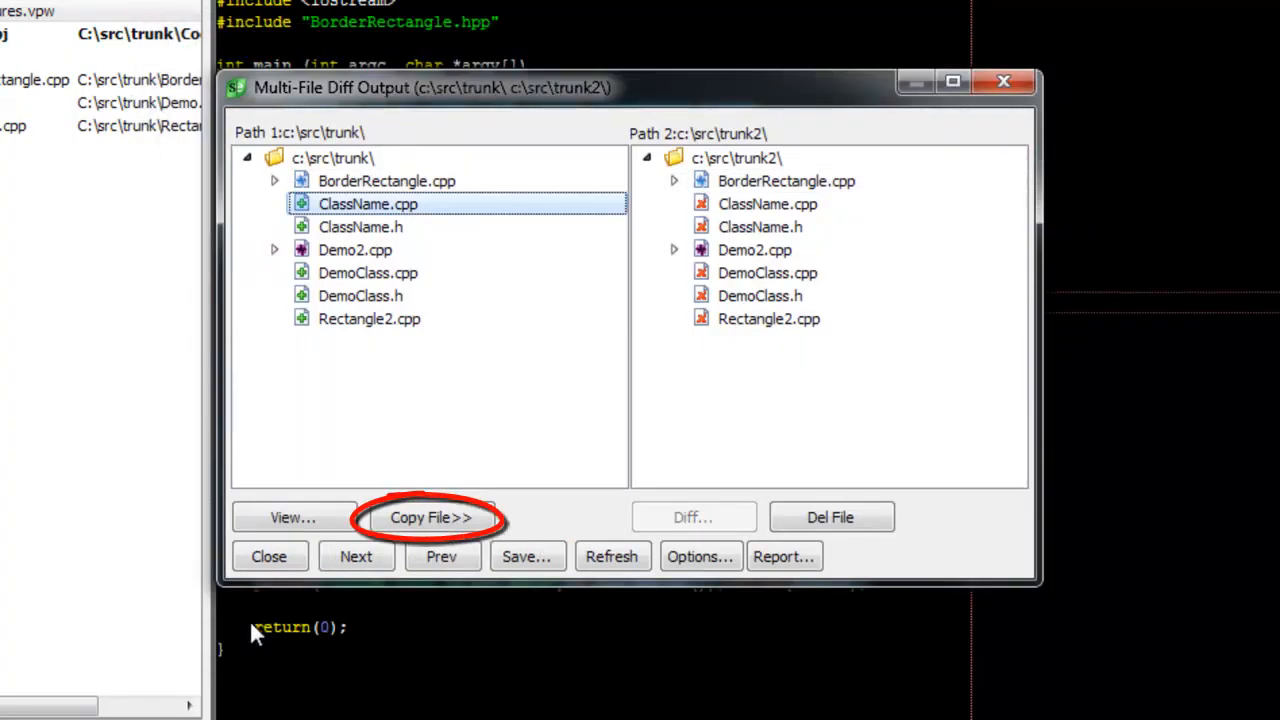
pyautogui.click(274, 181)
# View the symbol-level diff of BorderRectangle::area(), then dismiss it
pyautogui.doubleClick(359, 206)
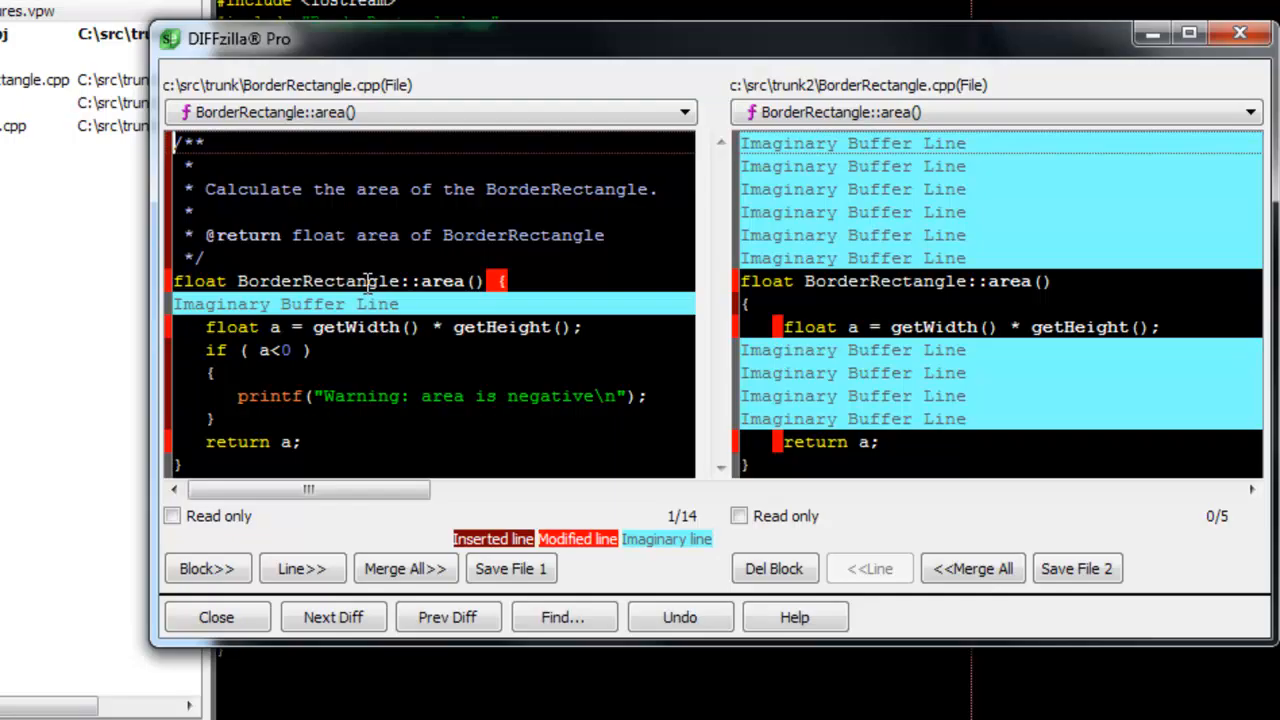
pyautogui.click(262, 617)
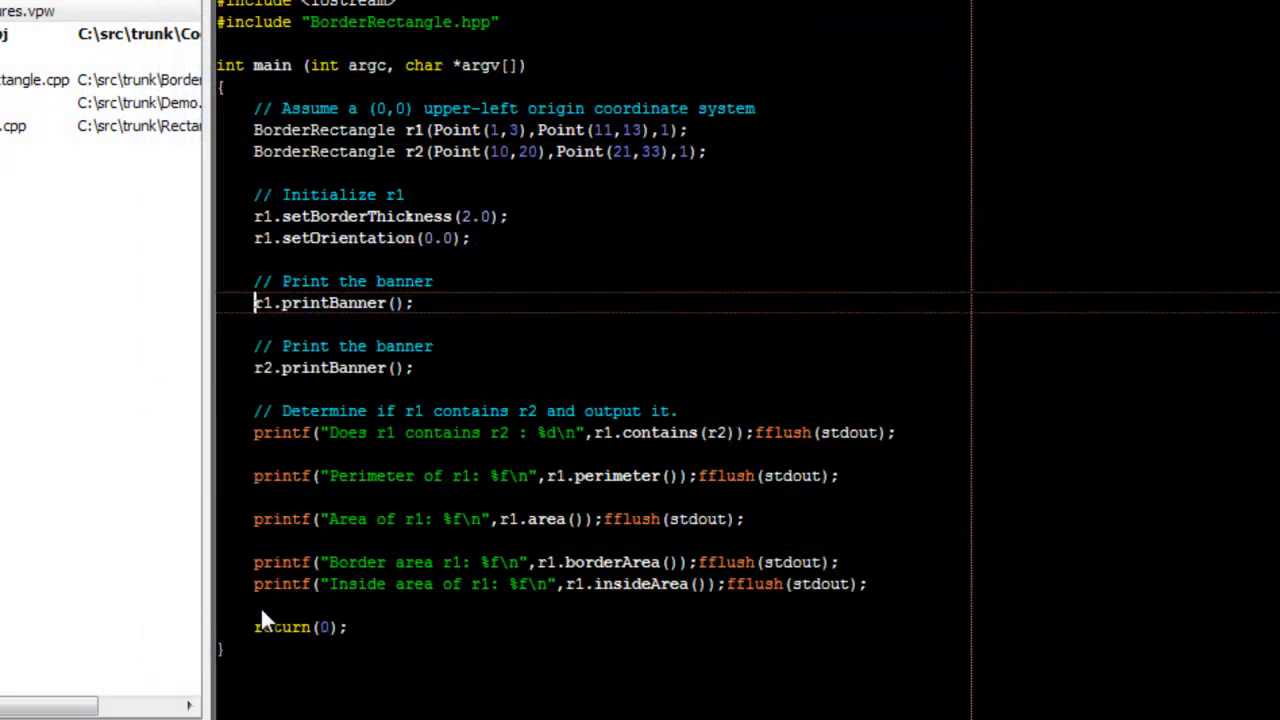
# Switch back to the Multi-File Diff Output window with Alt+Tab
pyautogui.hotkey('alt', 'Tab')
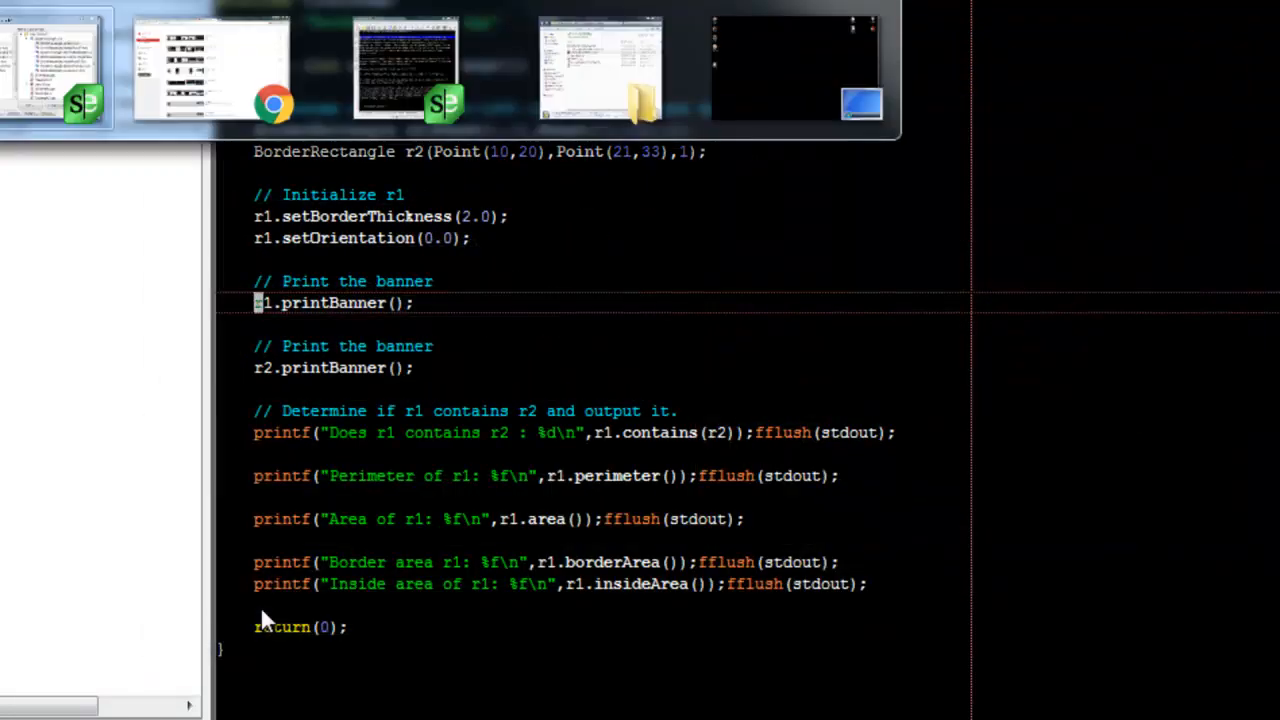